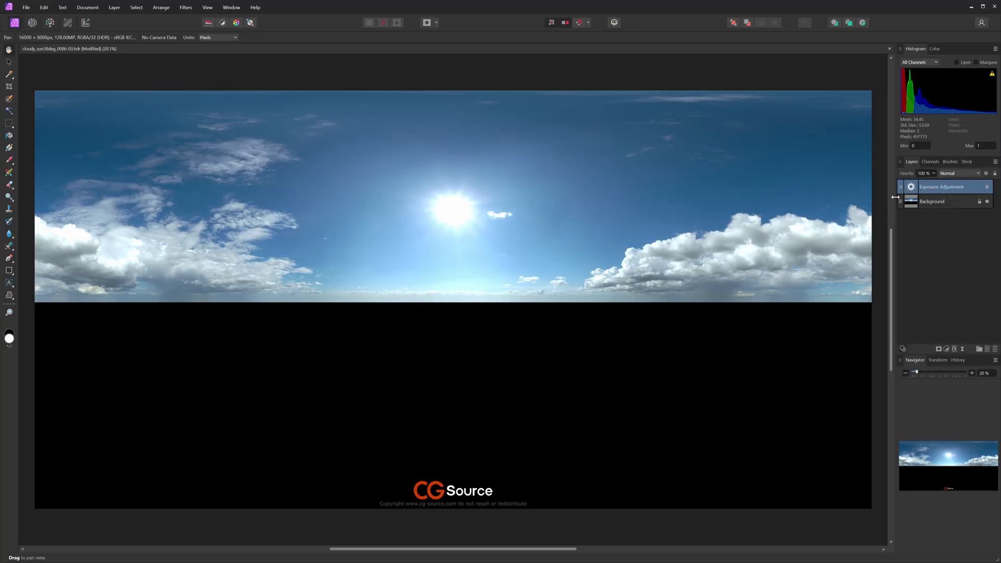
# Brighten the cloudy sky HDR panorama via its Exposure adjustment layer.
pyautogui.doubleClick(911, 187)
pyautogui.moveTo(789, 519); pyautogui.dragTo(761, 519)
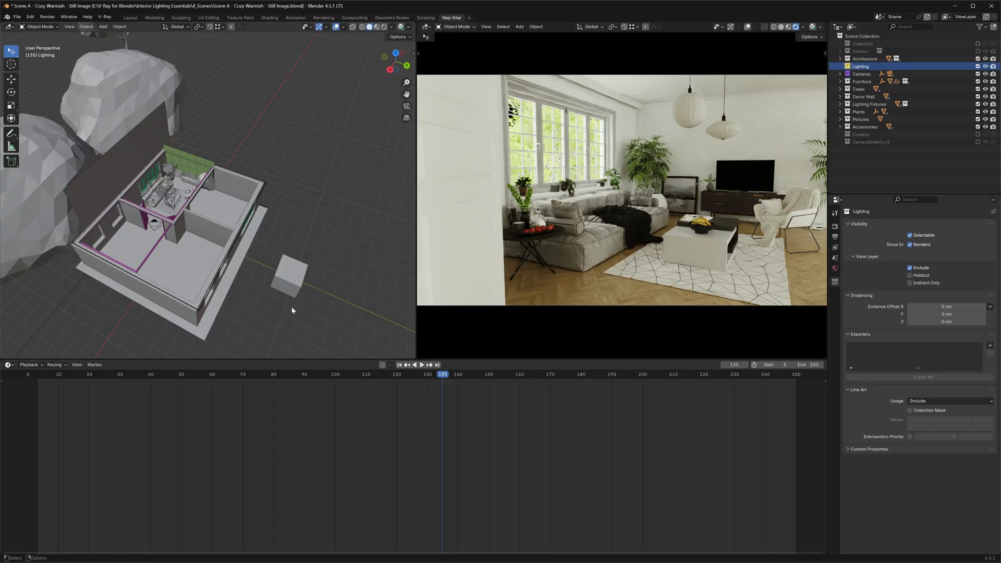
# Add a V-Ray dome light and show its light node tree in the Shader editor.
pyautogui.hotkey('shift', 'a')
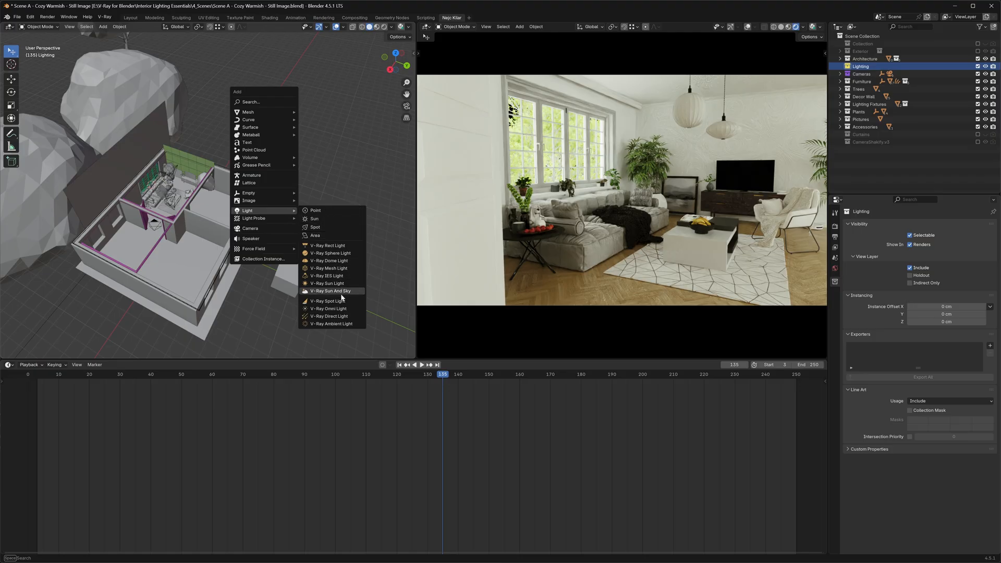
pyautogui.click(331, 253)
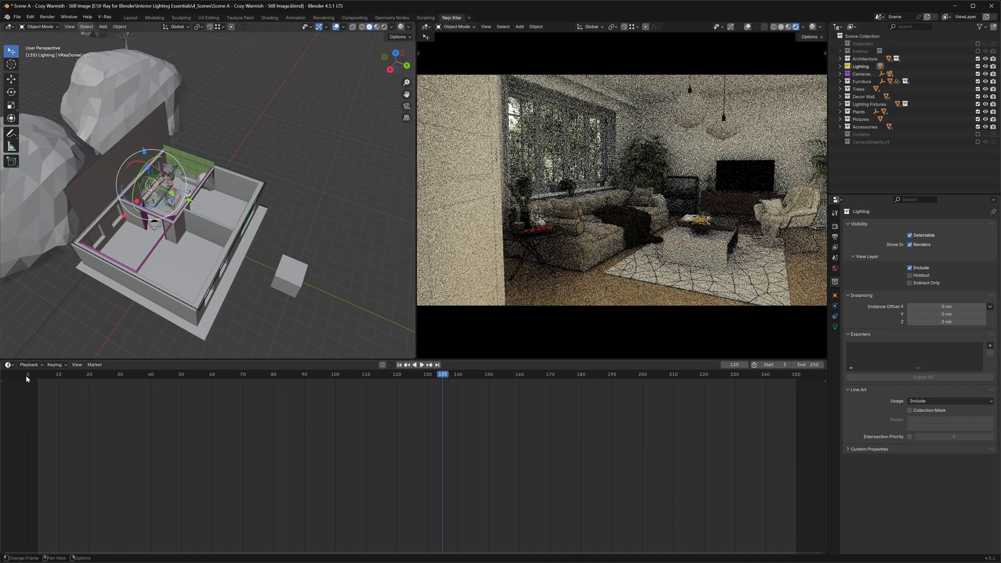
pyautogui.click(10, 365)
pyautogui.click(40, 436)
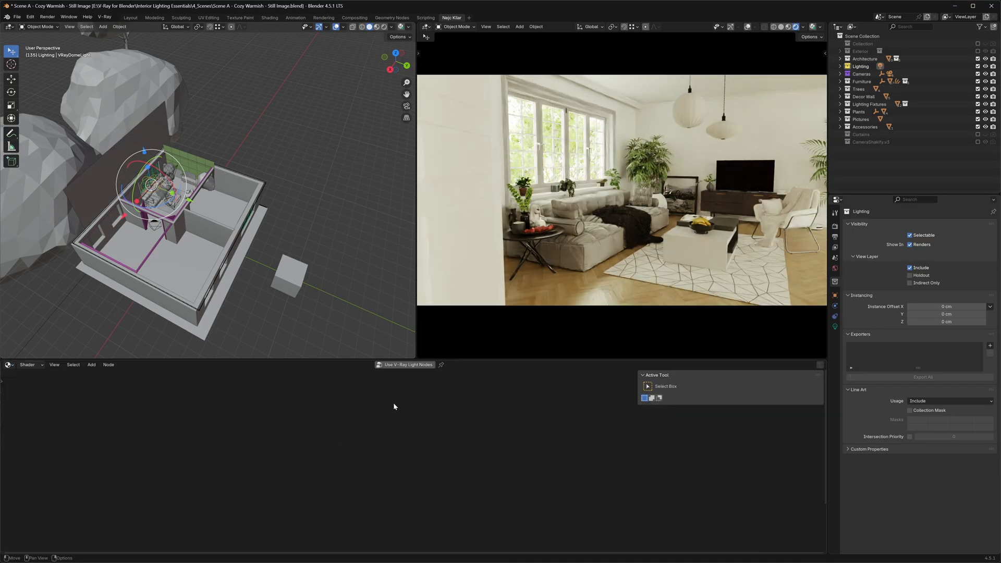
pyautogui.click(422, 366)
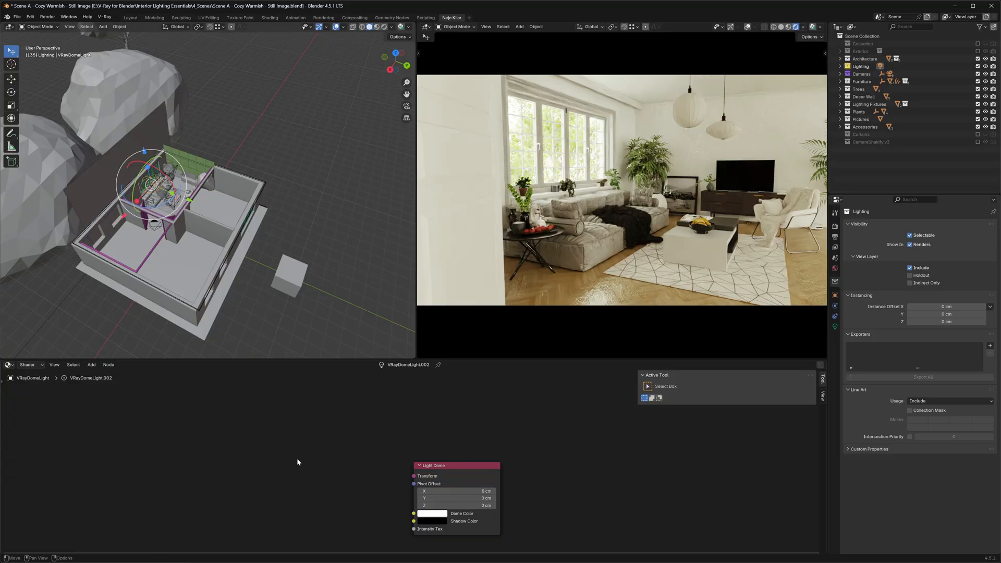
# Load the cloudy sky HDR into a V-Ray Bitmap node, feed it into Dome Color, and rotate the dome.
pyautogui.hotkey('shift', 'a')
pyautogui.write('bitma')
pyautogui.press('Return')
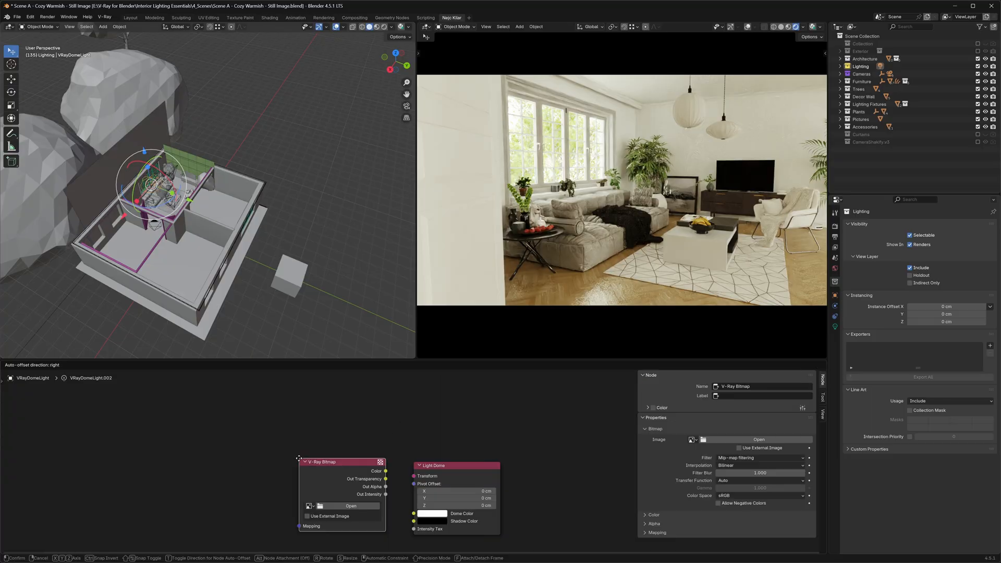
pyautogui.click(305, 470)
pyautogui.click(809, 439)
pyautogui.doubleClick(486, 243)
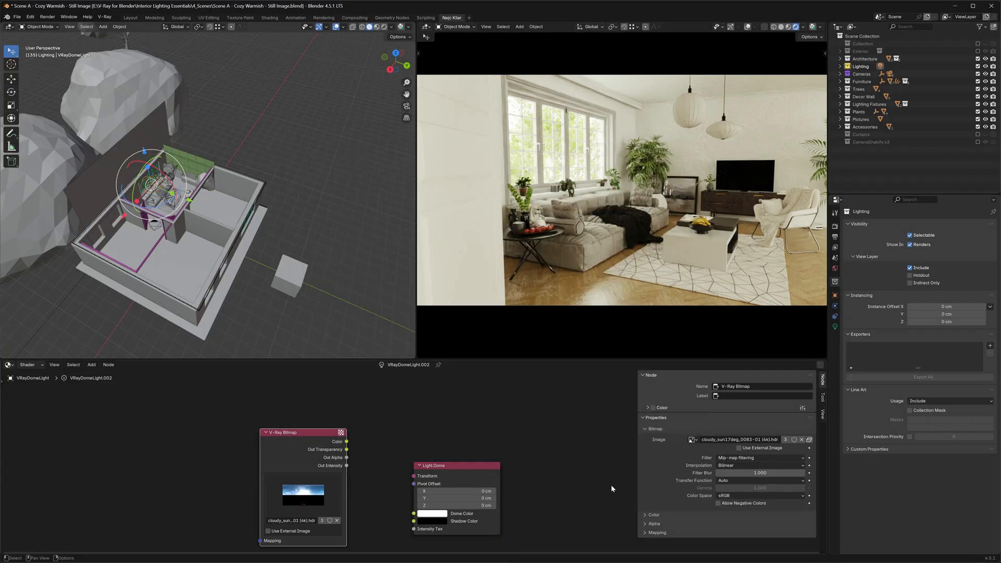
pyautogui.click(743, 482)
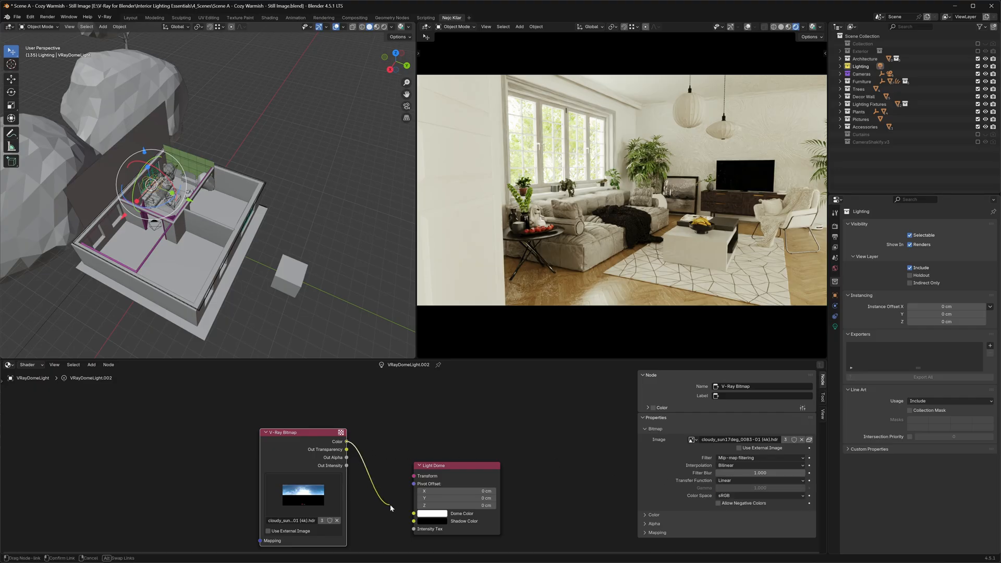
pyautogui.moveTo(415, 520); pyautogui.dragTo(413, 514)
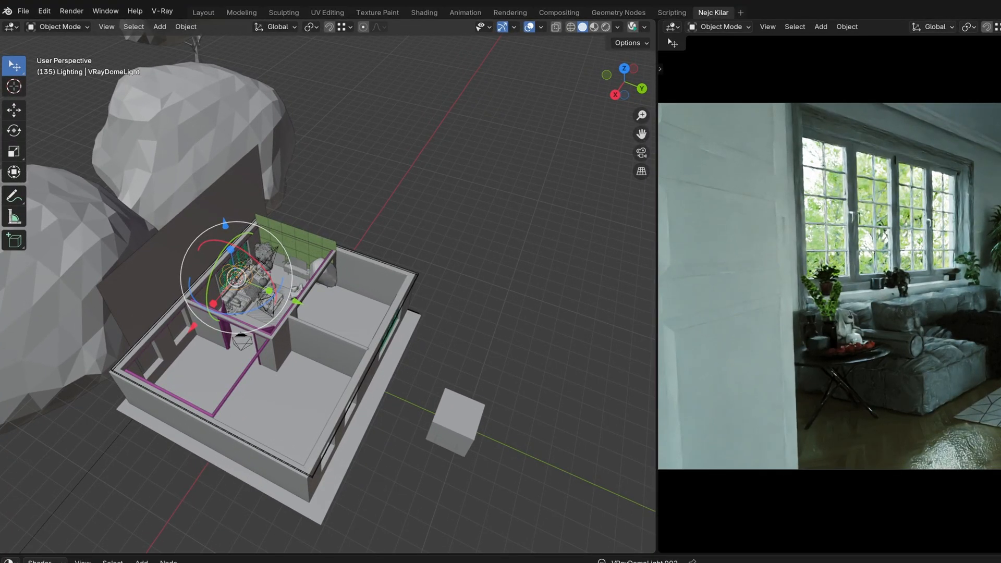
pyautogui.press('r')
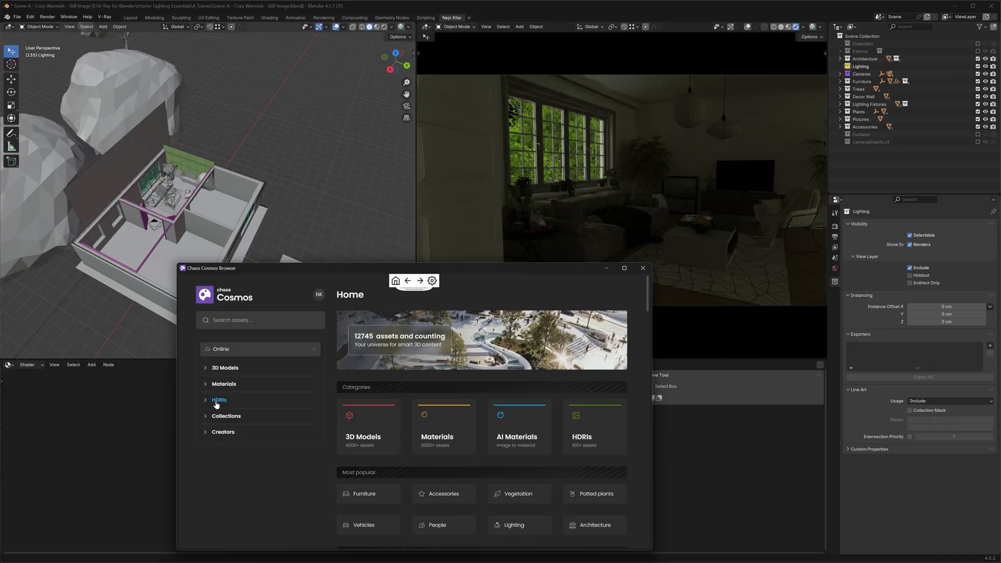
# Import the Sun 031 HDRI from the Cosmos HDRIs collection into the scene.
pyautogui.click(219, 400)
pyautogui.scroll(-5, 633, 425)
pyautogui.scroll(-5, 633, 425)
pyautogui.scroll(1, 637, 426)
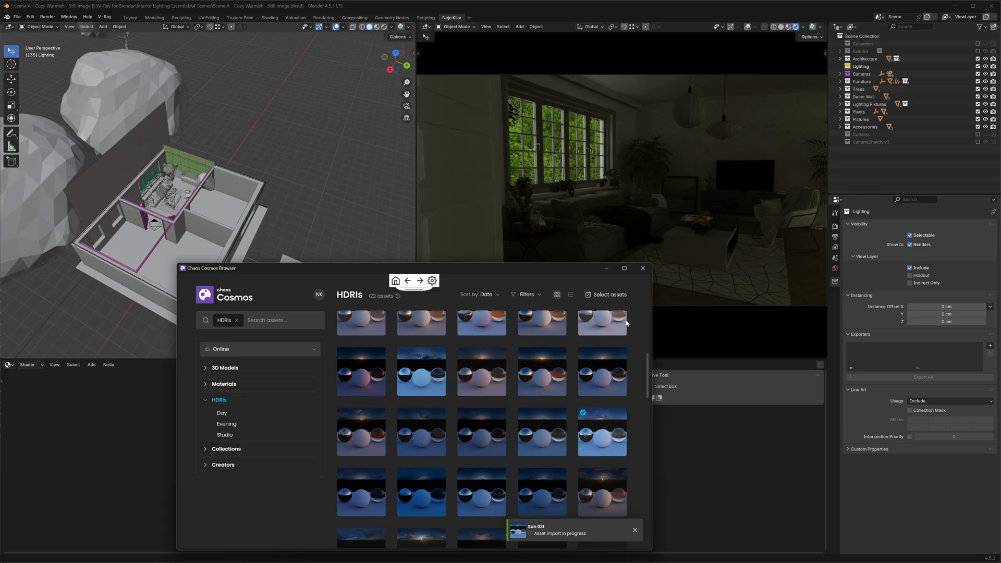
pyautogui.click(607, 268)
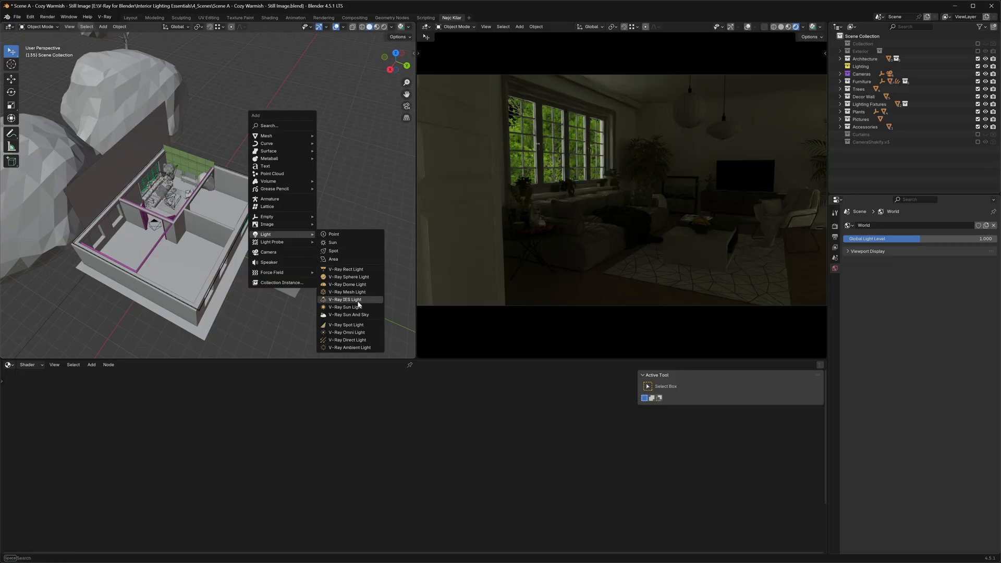
# Add a V-Ray sun light and move it off to the left of the house.
pyautogui.click(348, 314)
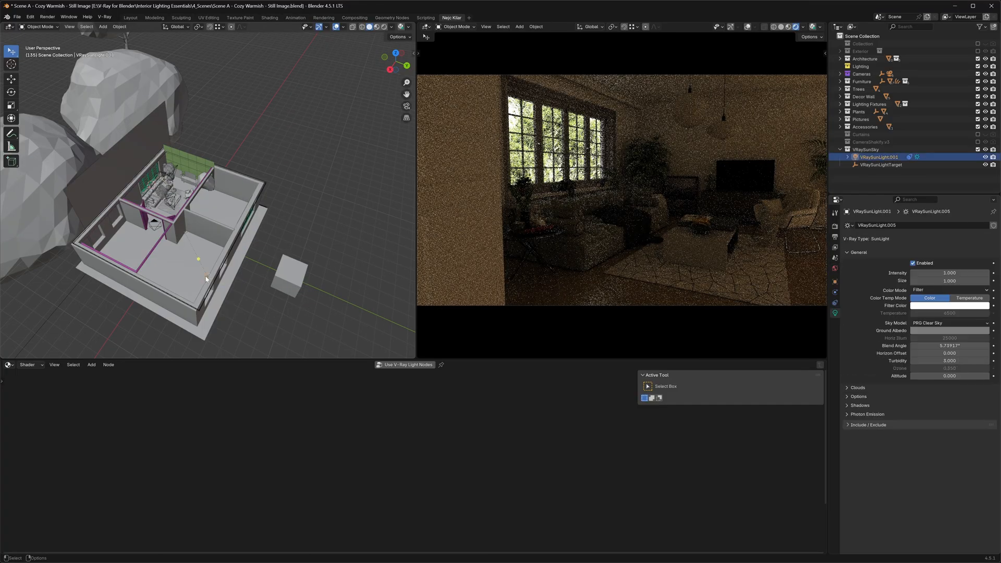
pyautogui.press('g')
pyautogui.click(31, 195)
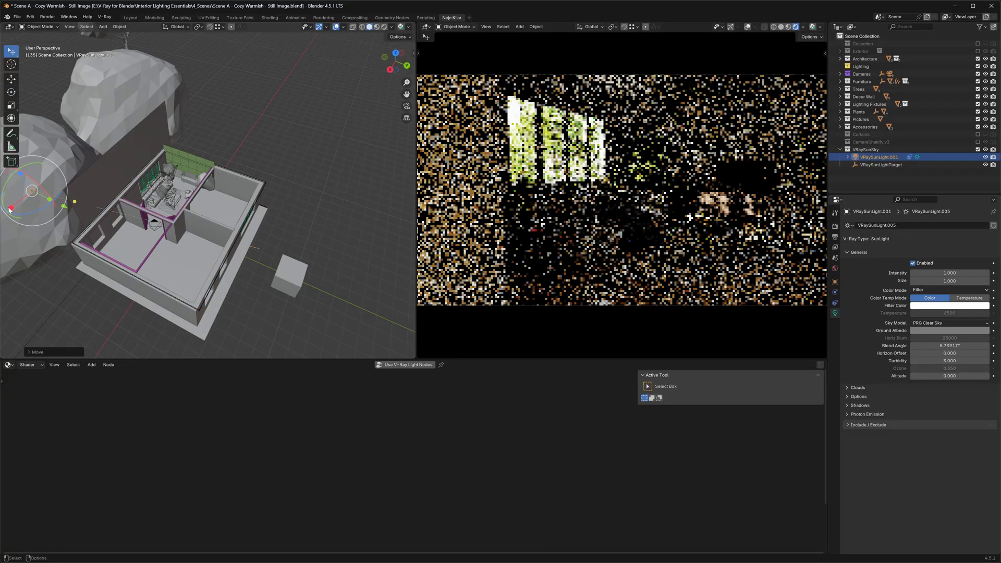
pyautogui.click(42, 204)
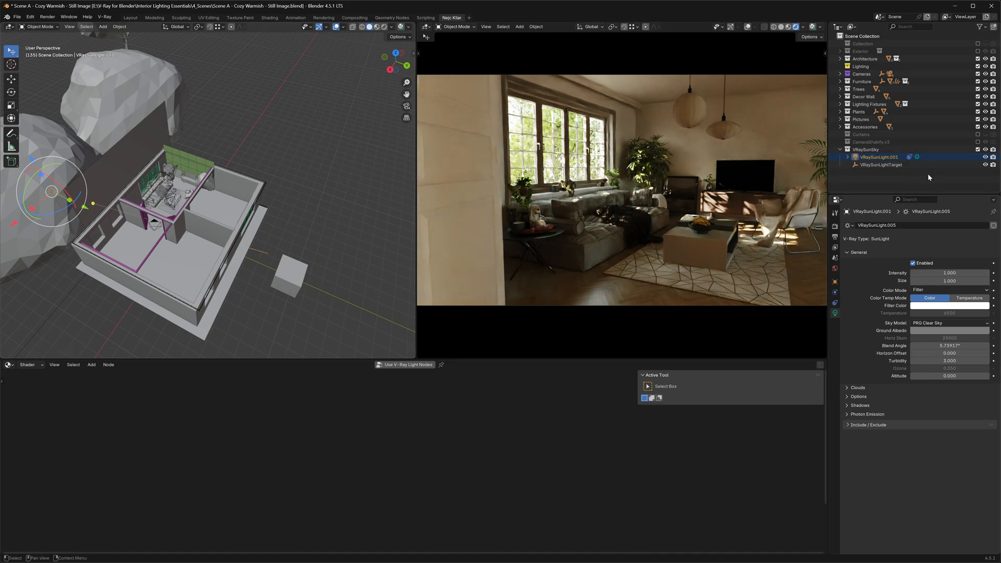
# Set the sun light's intensity and its size to 50 in the Light properties.
pyautogui.click(933, 273)
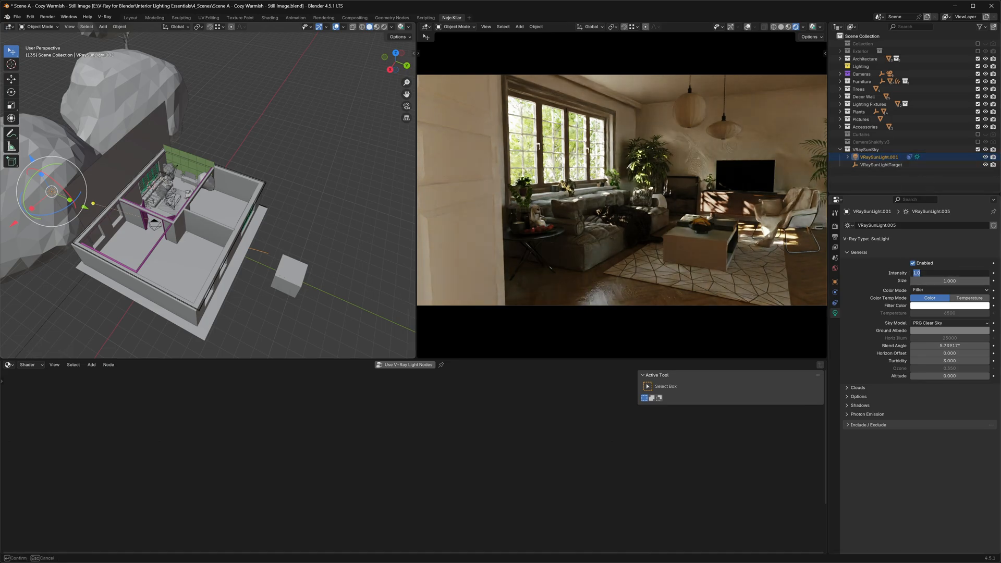
pyautogui.write('2')
pyautogui.press('Return')
pyautogui.doubleClick(950, 280)
pyautogui.write('50')
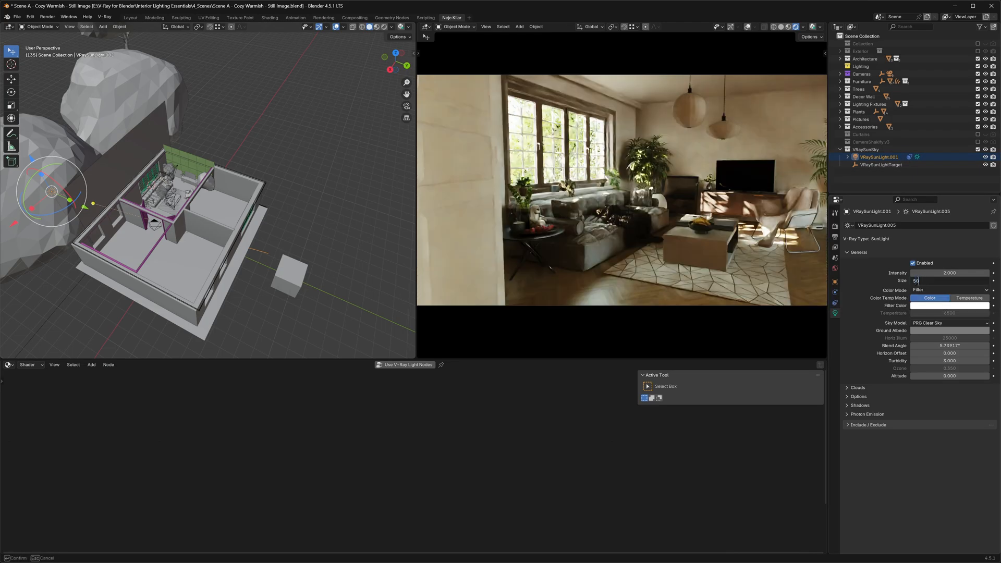
pyautogui.press('Return')
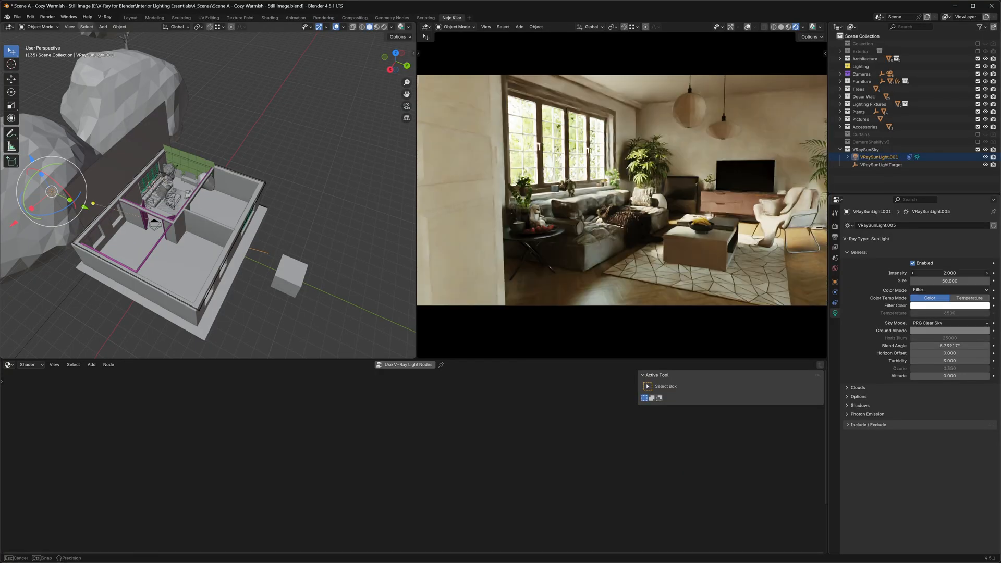
# Show the world node tree and reveal the V-Ray Sky node's extra options.
pyautogui.click(32, 365)
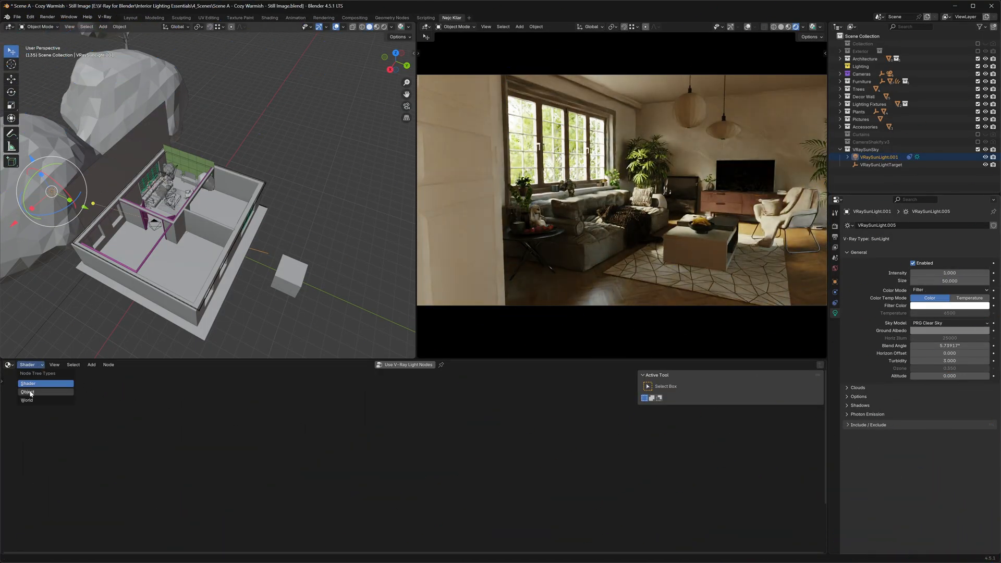
pyautogui.click(39, 393)
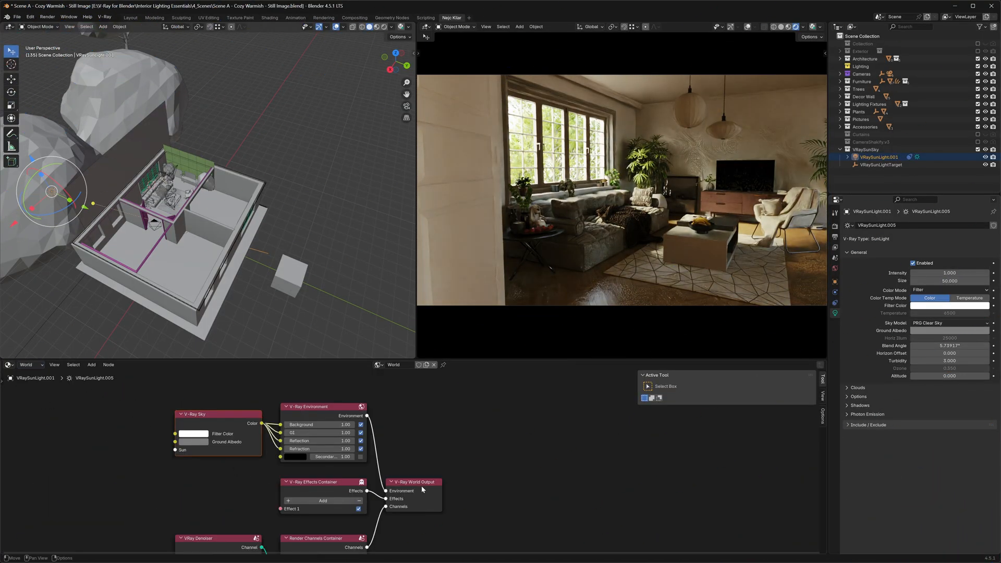
pyautogui.click(227, 426)
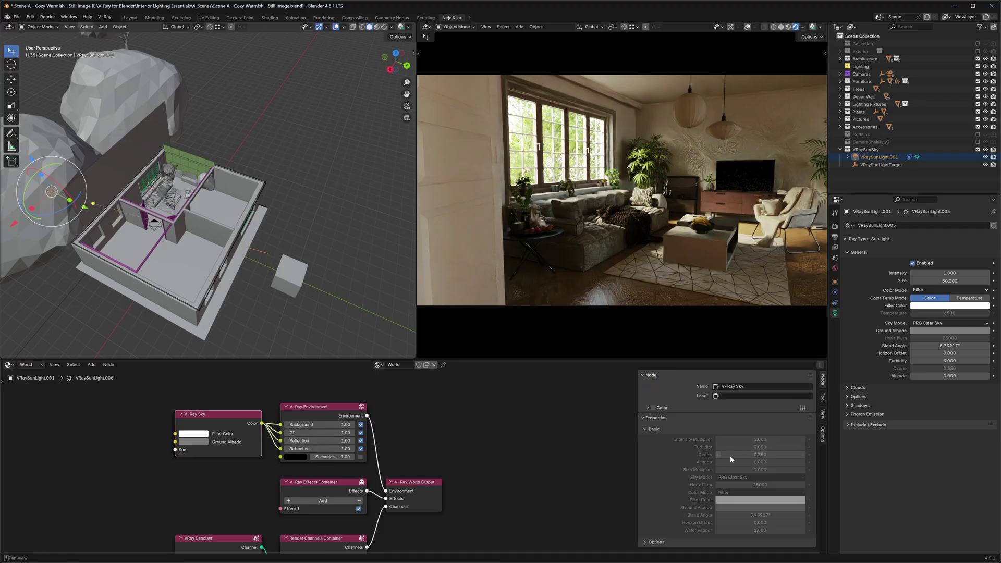
pyautogui.click(657, 542)
pyautogui.scroll(-2, 704, 485)
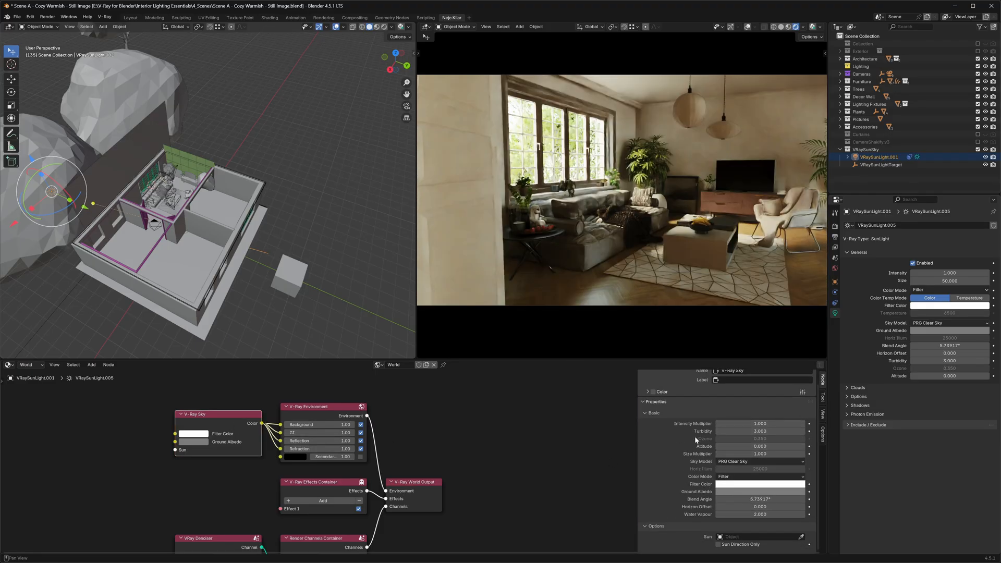
# Set the sky's altitude to 500 and its intensity multiplier to 2.
pyautogui.doubleClick(759, 447)
pyautogui.write('500')
pyautogui.press('Return')
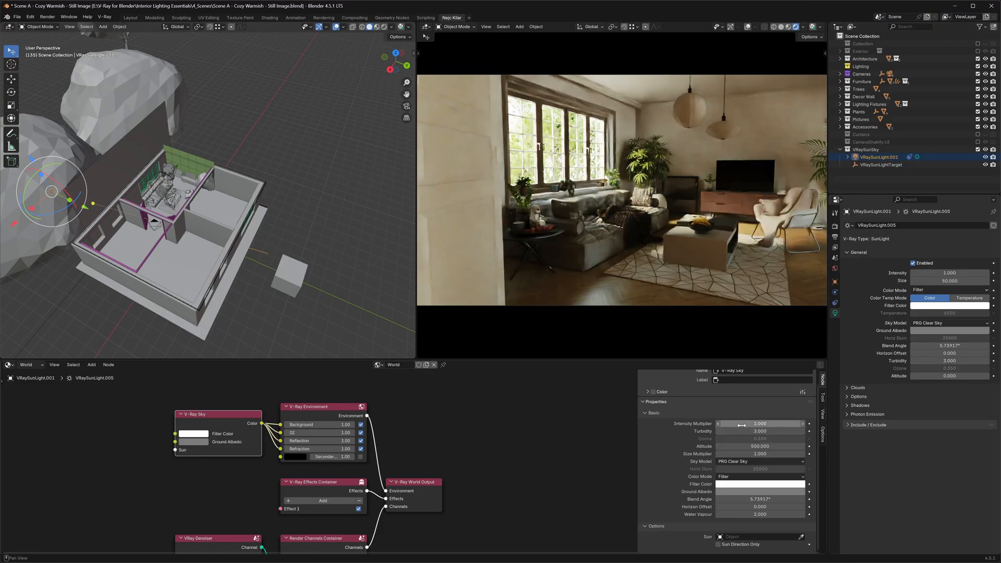
pyautogui.doubleClick(744, 424)
pyautogui.write('2')
pyautogui.press('Return')
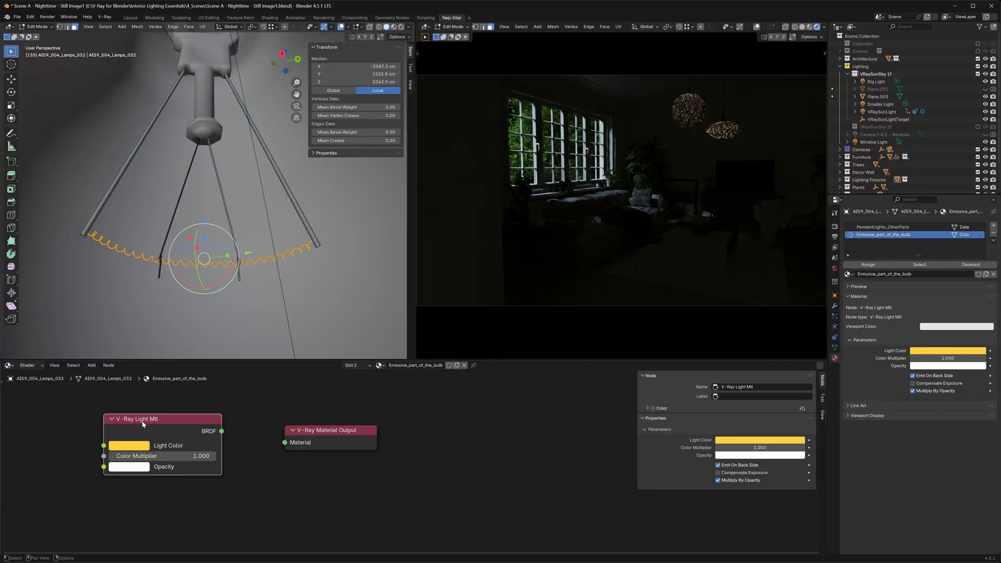
# Add a V-Ray Mtl node and connect it to the bulb's material output.
pyautogui.moveTo(140, 427); pyautogui.dragTo(129, 423)
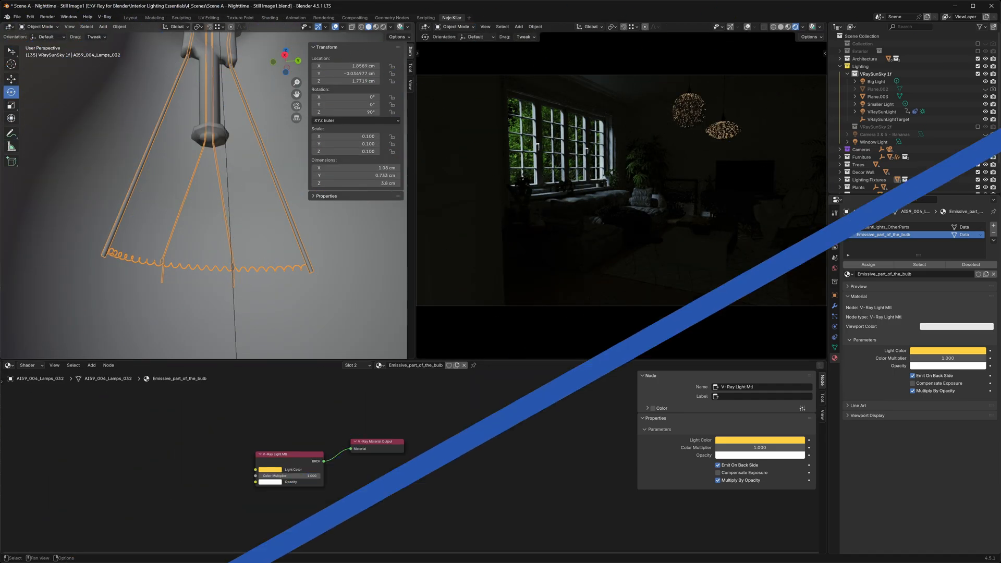
pyautogui.hotkey('shift', 'a')
pyautogui.write('mtl')
pyautogui.press('Return')
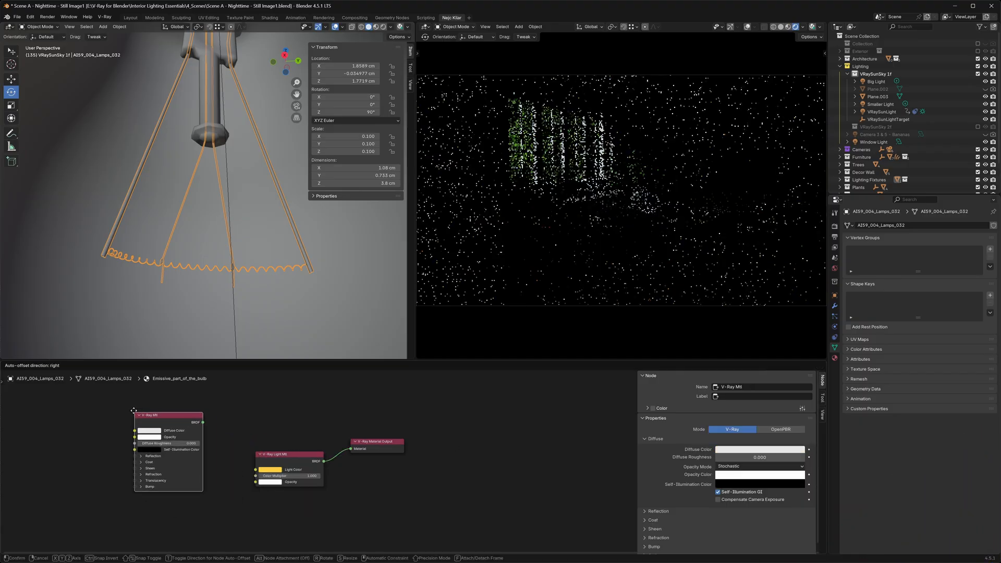
pyautogui.click(207, 432)
pyautogui.moveTo(202, 431)
pyautogui.mouseDown()
pyautogui.moveTo(333, 458)
pyautogui.moveTo(352, 449)
pyautogui.mouseUp()
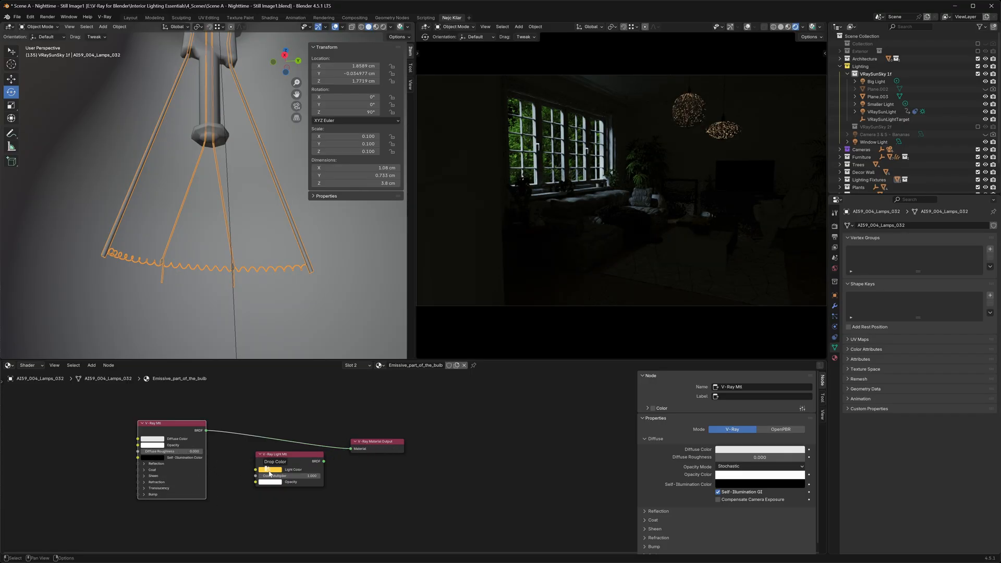
# Copy the yellow light colour into the material's self-illumination and frame the bulb in view.
pyautogui.moveTo(158, 458); pyautogui.dragTo(159, 458)
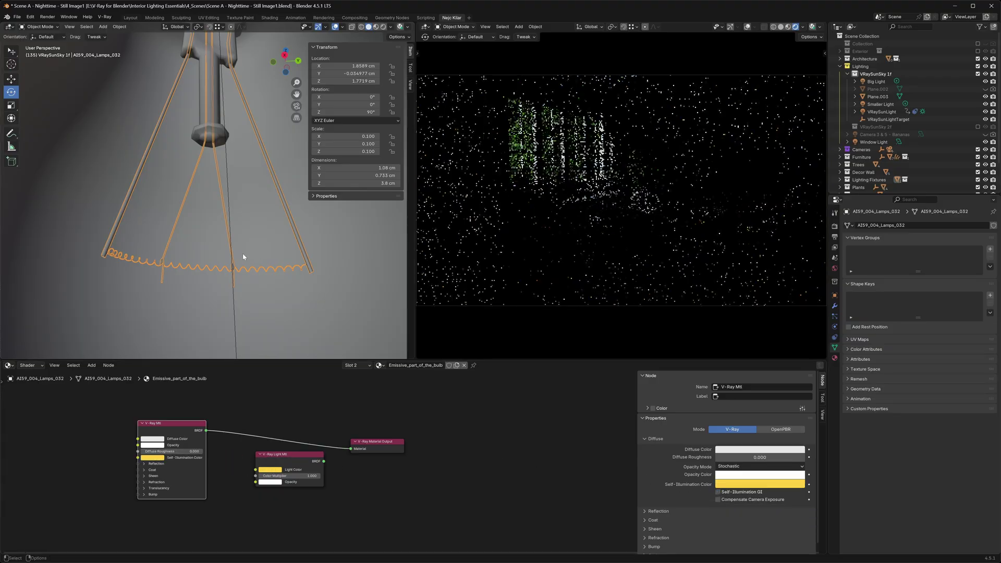
pyautogui.press('/')
pyautogui.scroll(-4, 227, 246)
pyautogui.scroll(-4, 243, 251)
pyautogui.scroll(-4, 247, 258)
pyautogui.scroll(-3, 255, 270)
# Enable the Big Light and Smaller Light sphere lights inside the pendant lamps.
pyautogui.moveTo(254, 269)
pyautogui.keyDown('shift'); pyautogui.mouseDown(button='middle')
pyautogui.moveTo(215, 259)
pyautogui.moveTo(196, 240)
pyautogui.moveTo(200, 222)
pyautogui.mouseUp(button='middle'); pyautogui.keyUp('shift')
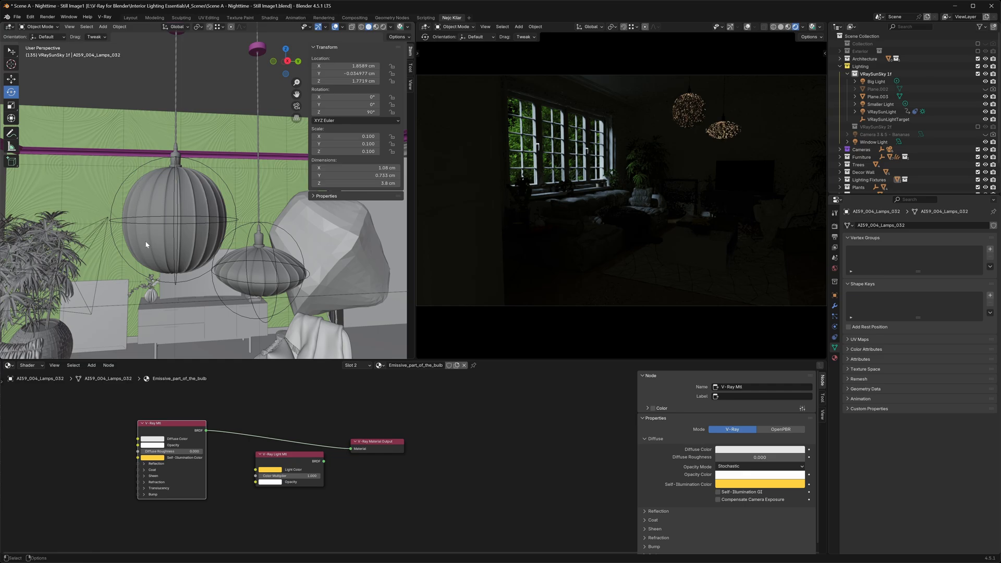
pyautogui.moveTo(266, 278); pyautogui.dragTo(284, 251, button='middle')
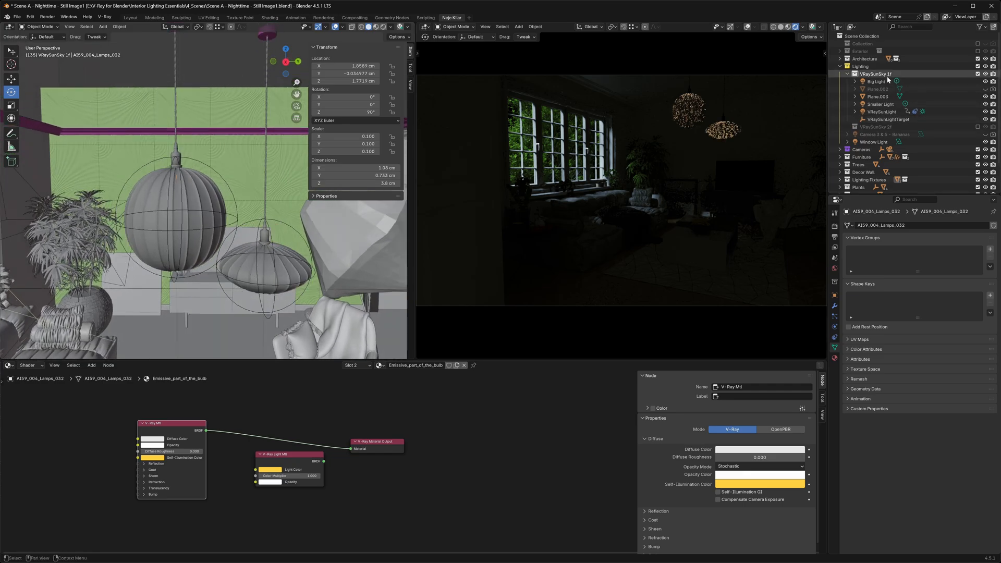
pyautogui.click(876, 81)
pyautogui.click(913, 263)
pyautogui.click(881, 103)
pyautogui.click(912, 263)
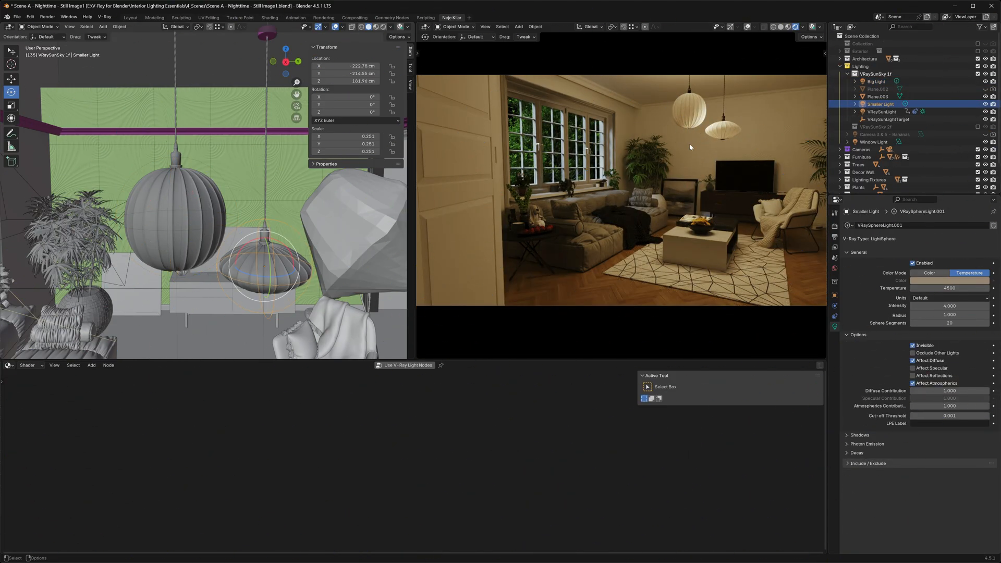
# Connect the V-Ray Light Mtl into the pendant shade's Blend Mtl coat socket.
pyautogui.click(184, 224)
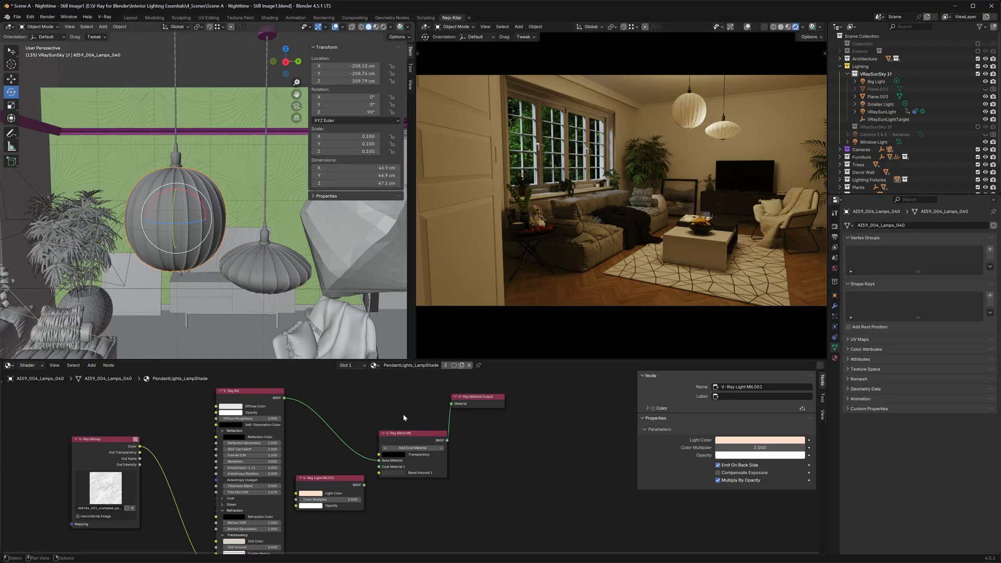
pyautogui.scroll(-2, 403, 413)
pyautogui.scroll(-2, 403, 413)
pyautogui.scroll(-2, 403, 414)
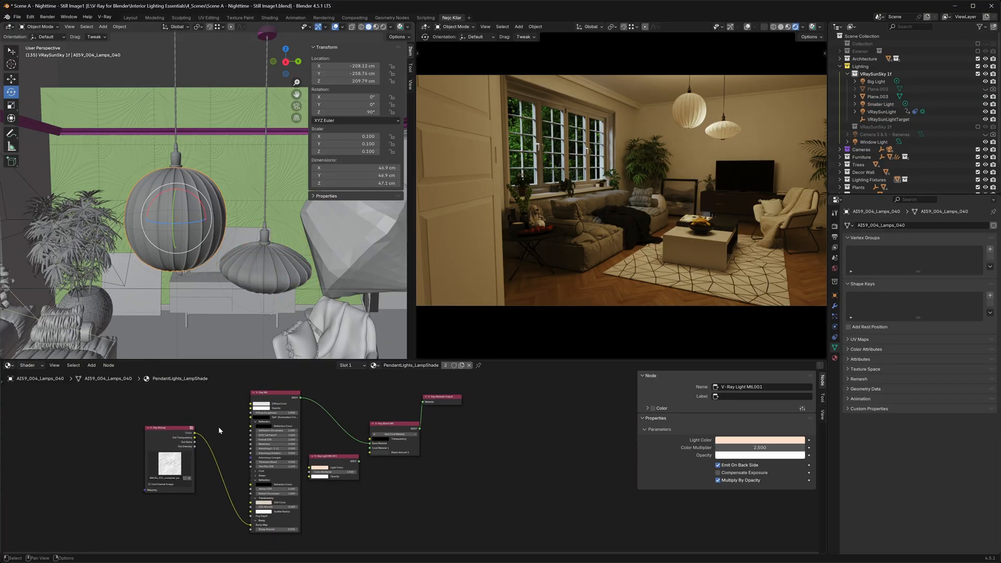
pyautogui.scroll(1, 221, 431)
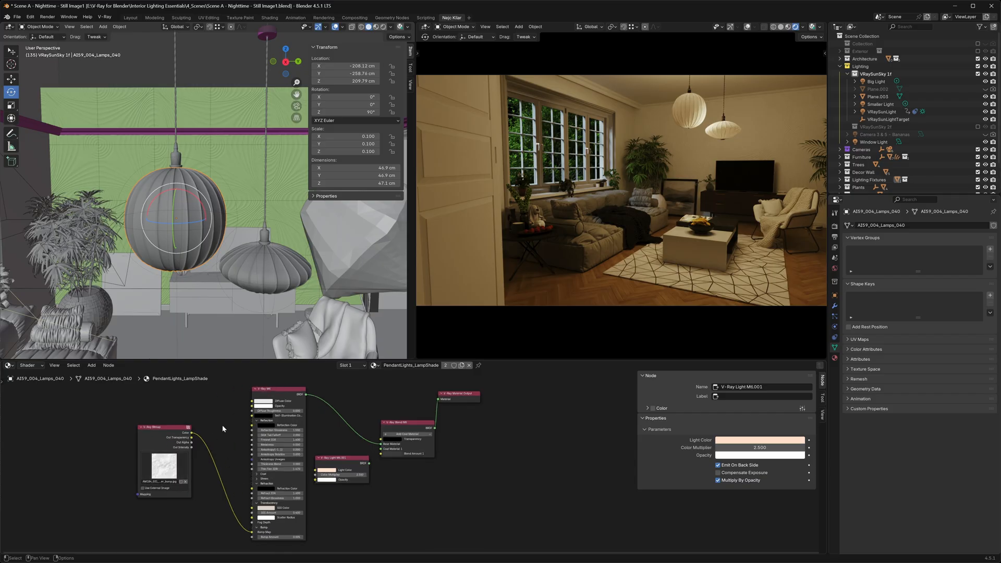
pyautogui.moveTo(324, 421); pyautogui.dragTo(311, 421, button='middle')
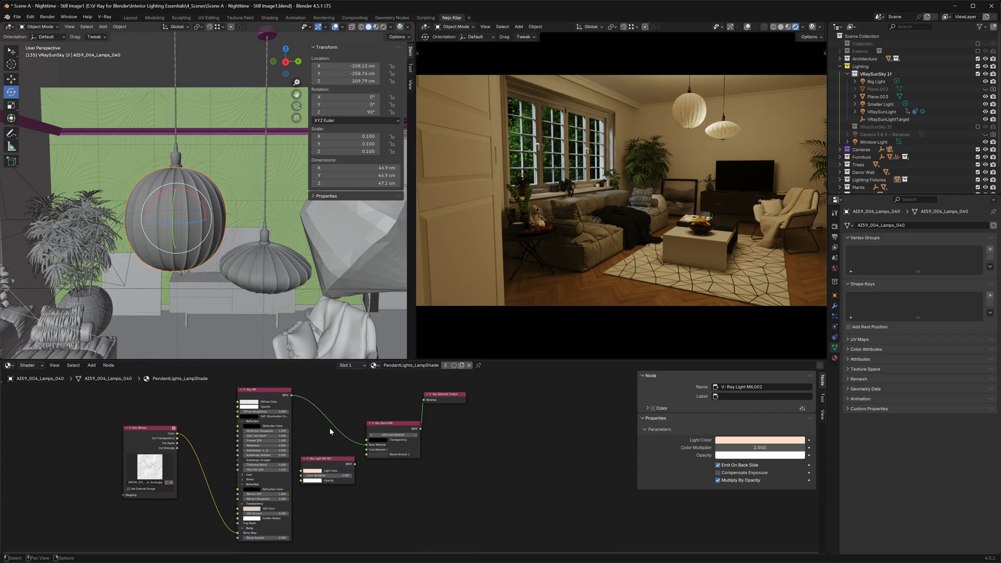
pyautogui.scroll(1, 317, 462)
pyautogui.scroll(2, 317, 458)
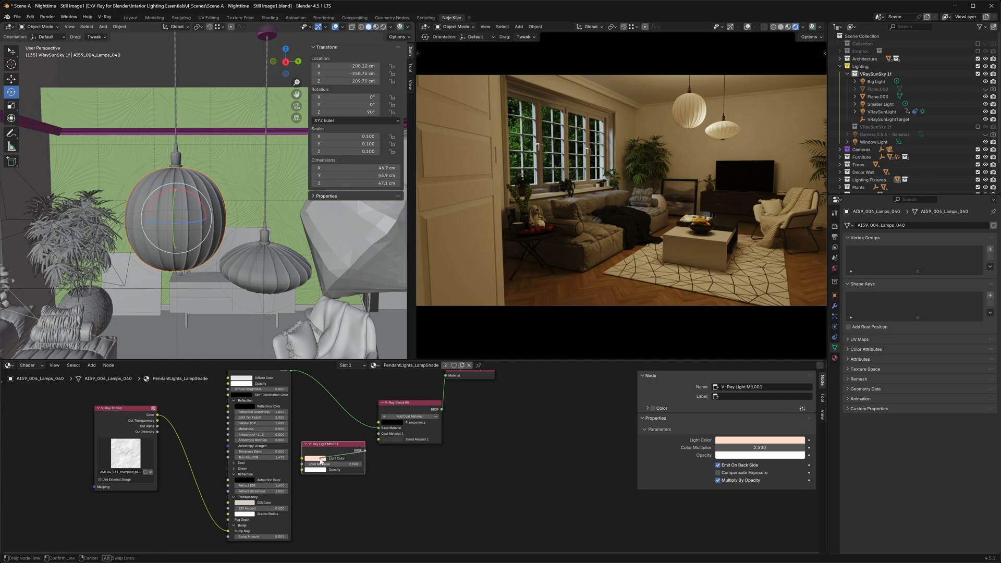
pyautogui.moveTo(378, 437); pyautogui.dragTo(379, 430)
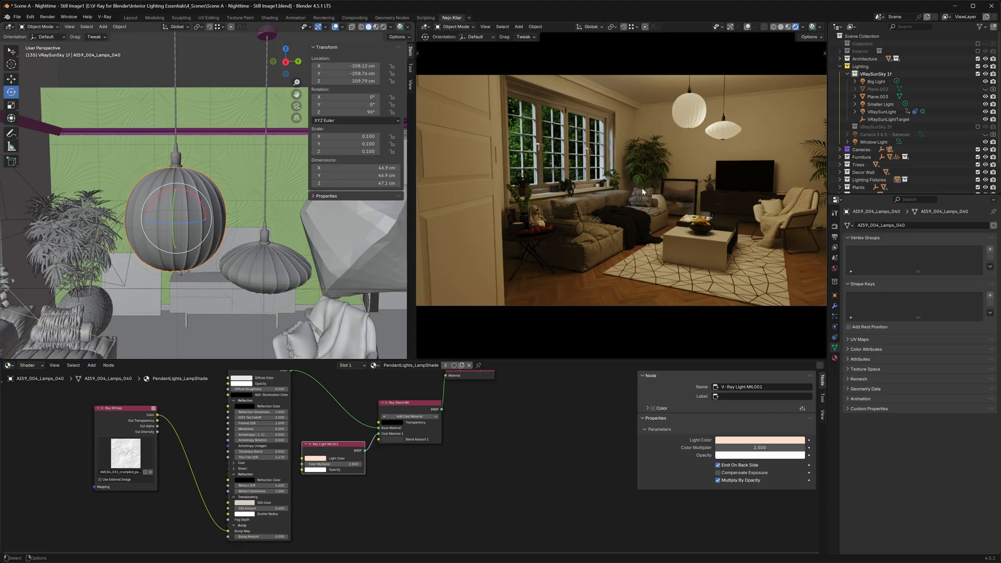
# Darken the Blend Amount colour to black, then settle on a grey value for a softer glow.
pyautogui.click(389, 440)
pyautogui.click(393, 439)
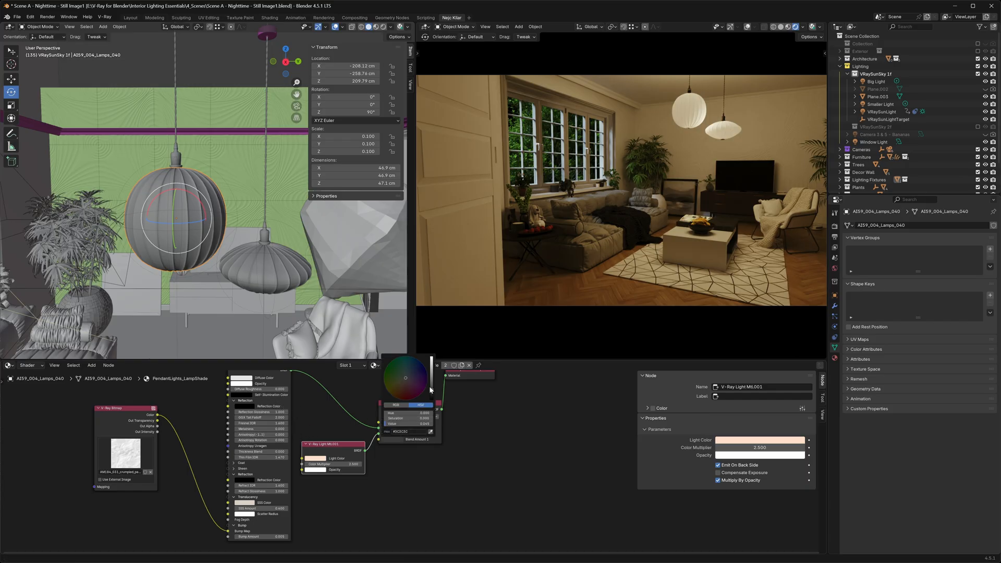
pyautogui.click(406, 380)
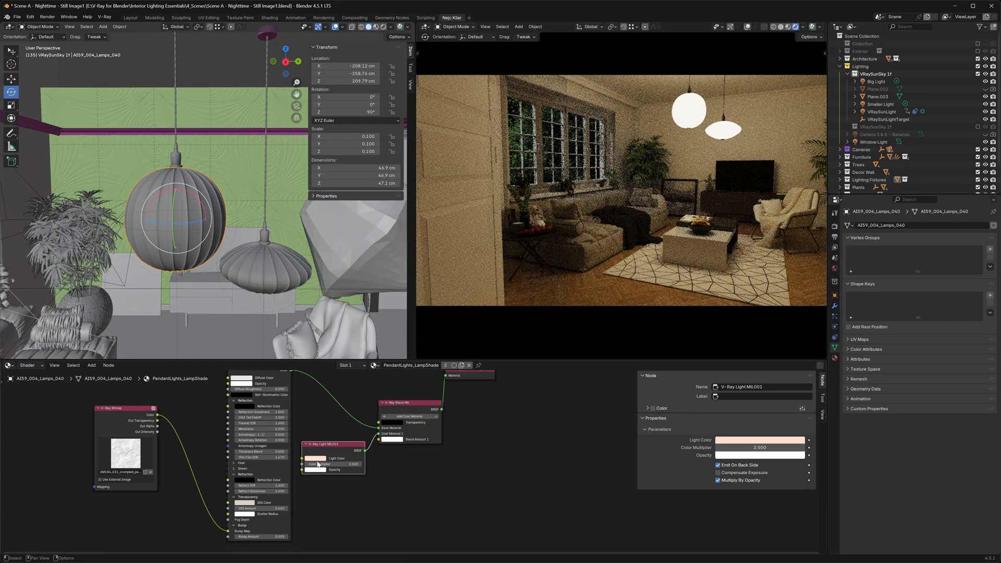
pyautogui.click(395, 441)
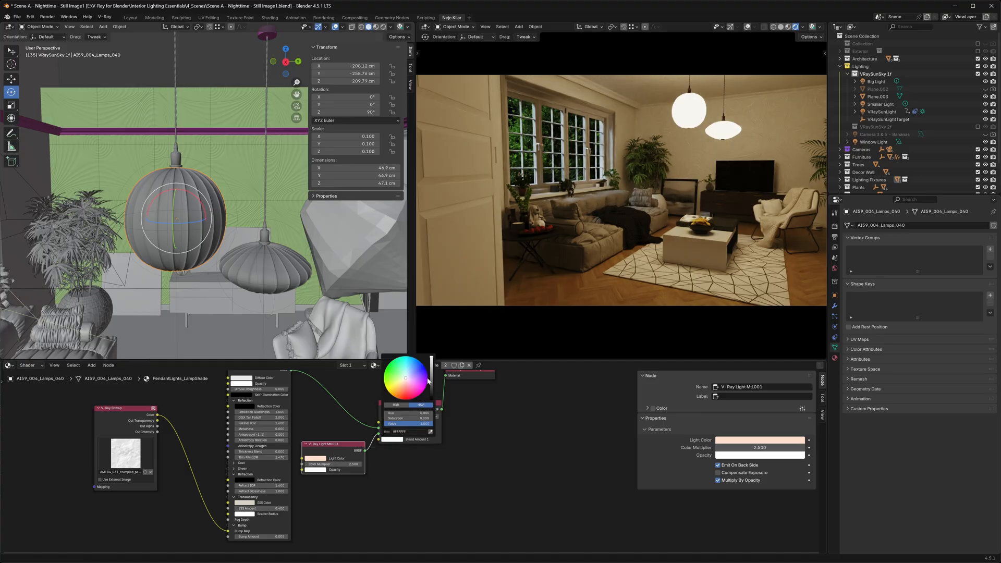
pyautogui.moveTo(432, 374); pyautogui.dragTo(432, 400)
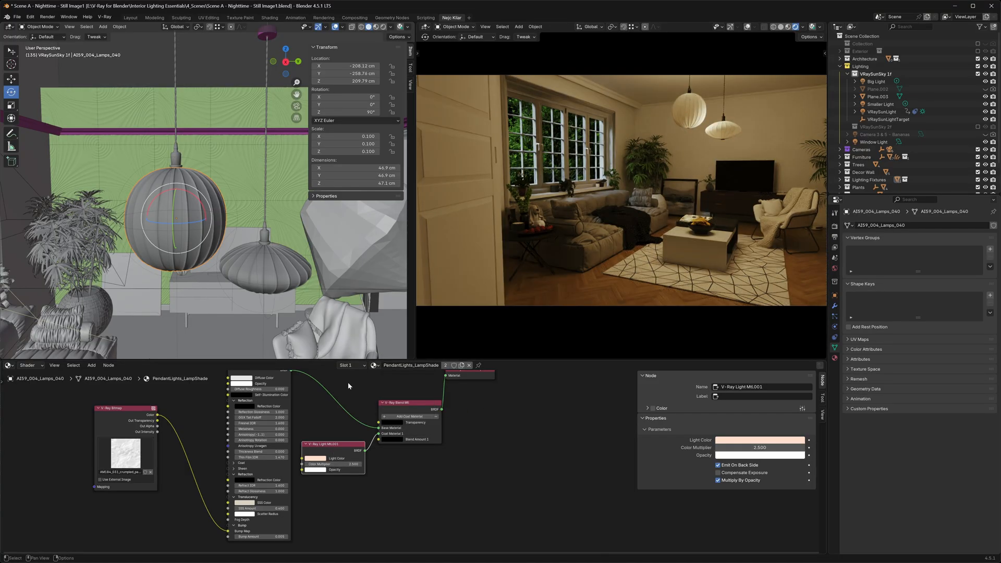
pyautogui.scroll(-2, 343, 389)
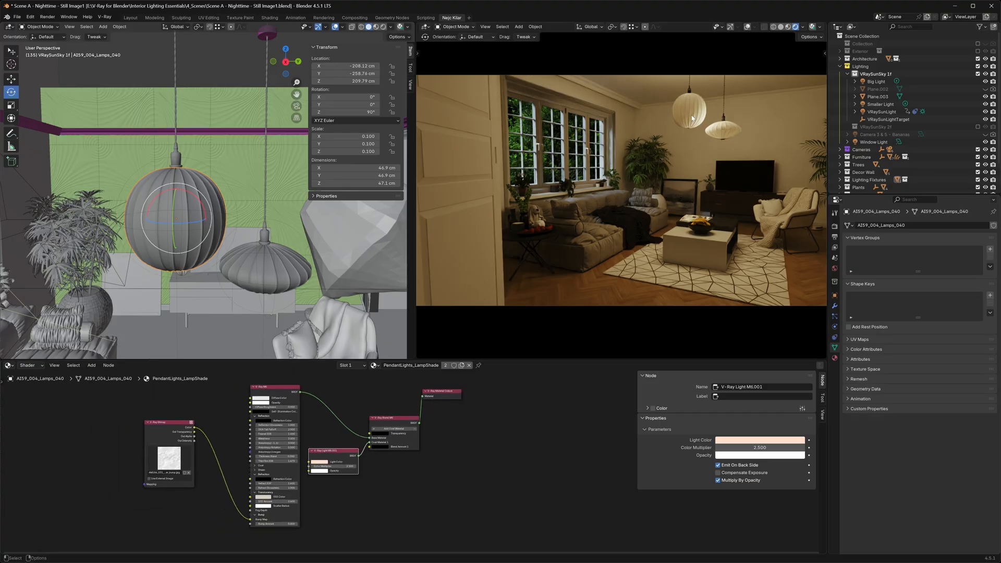
pyautogui.click(381, 448)
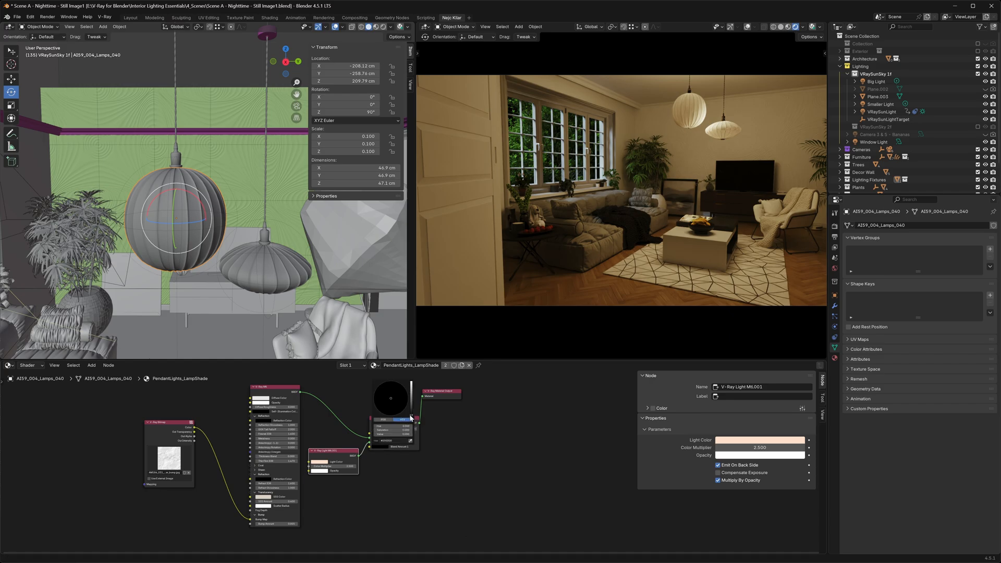
pyautogui.click(390, 397)
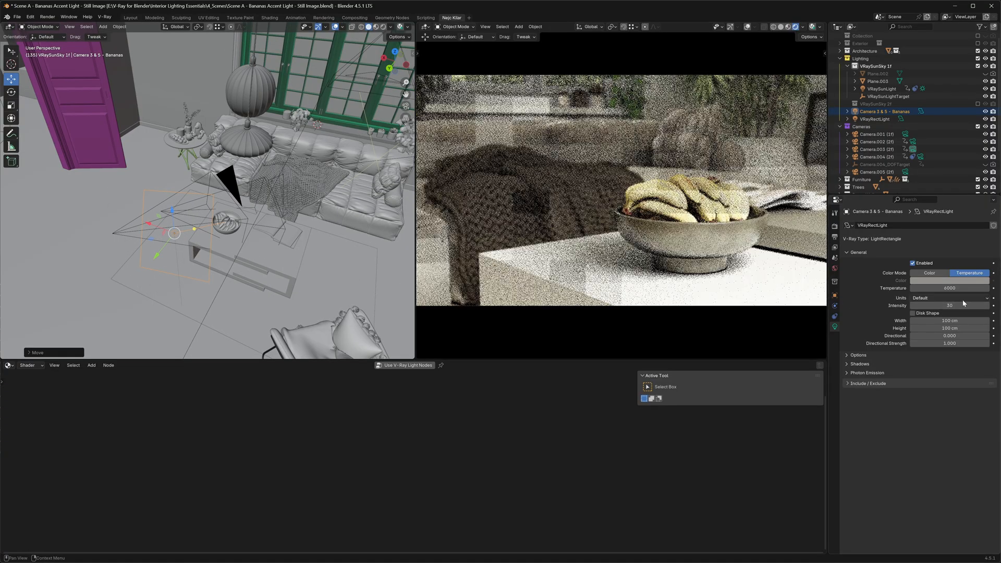
# Set the accent light's intensity to 0.25 and make it invisible to the camera.
pyautogui.doubleClick(962, 305)
pyautogui.write('0.25')
pyautogui.press('Return')
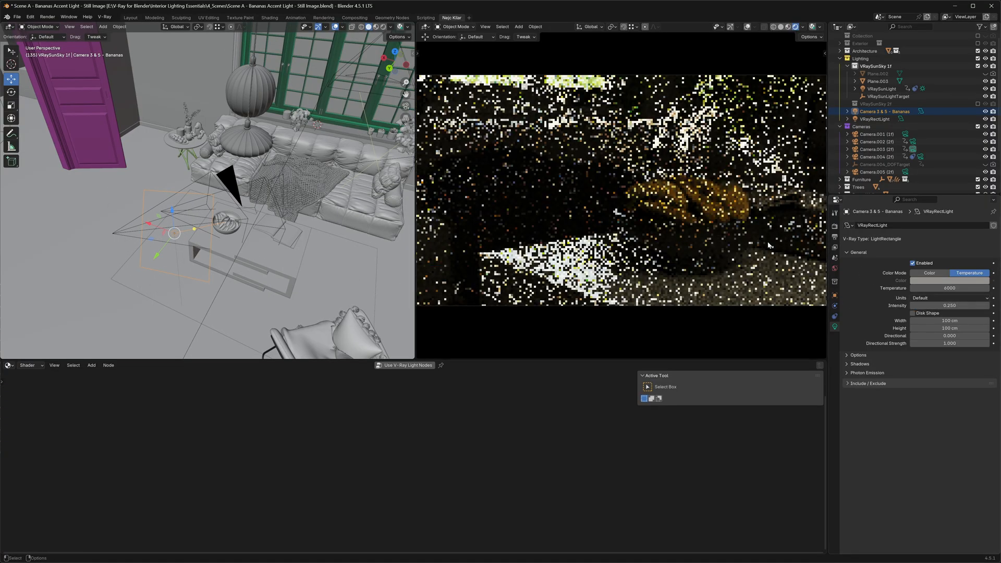
pyautogui.click(858, 356)
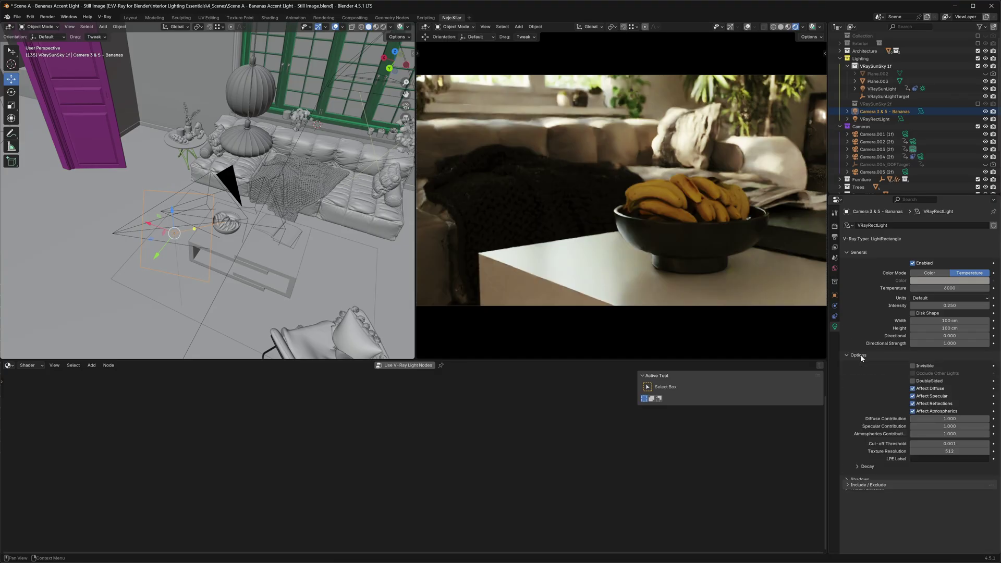
pyautogui.click(913, 365)
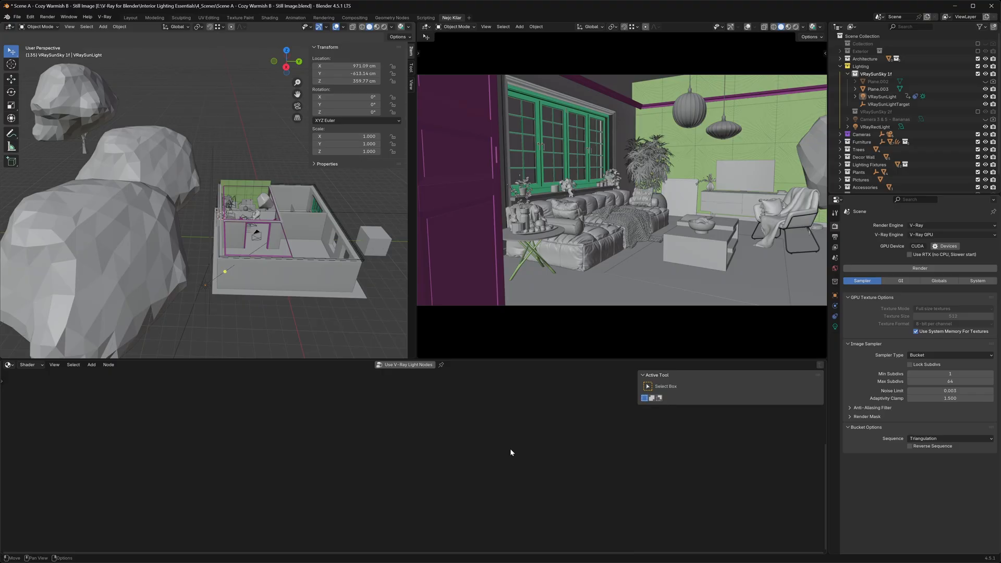
# Check the view layer's Light Mix channel and start a V-Ray production render of the room.
pyautogui.click(836, 250)
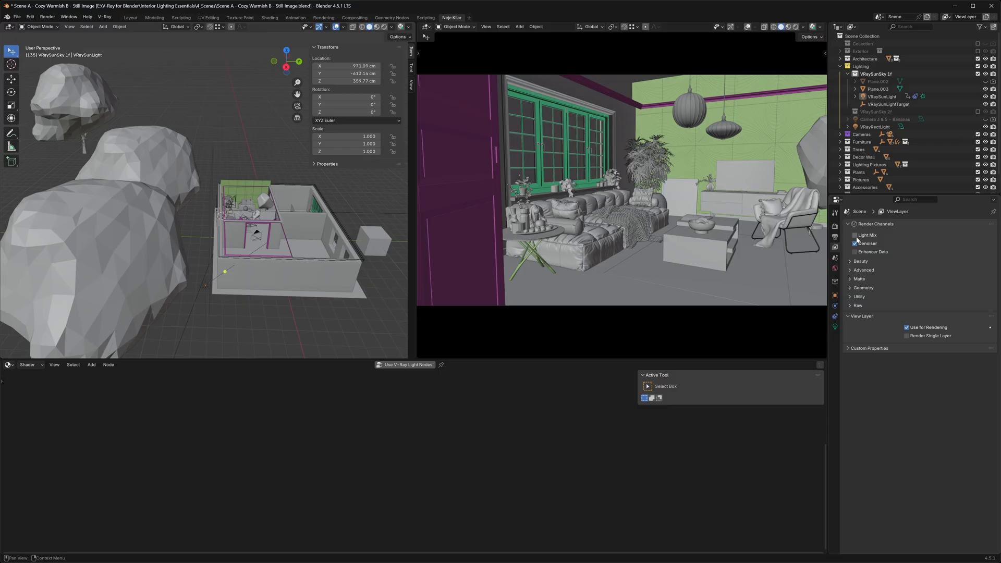
pyautogui.click(105, 17)
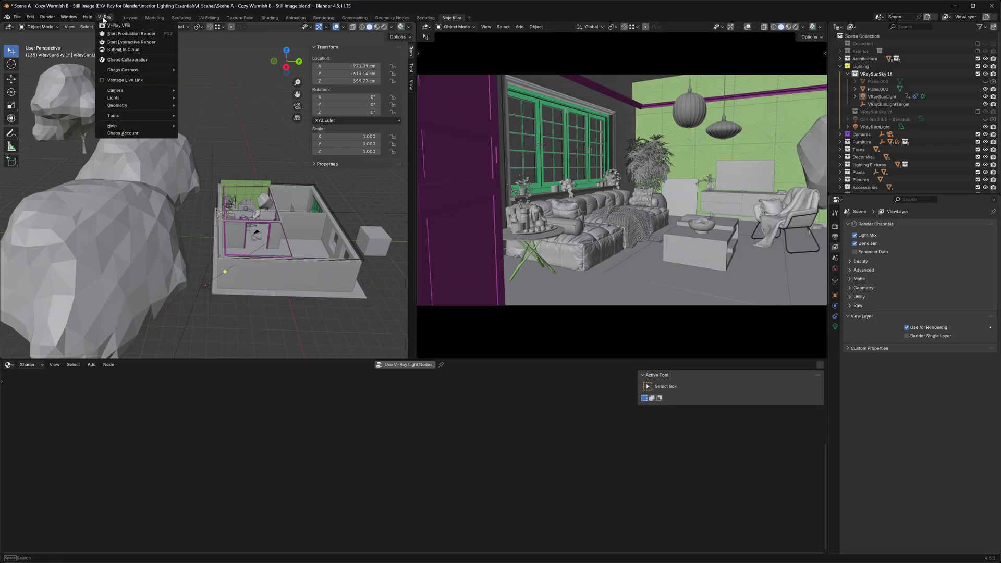
pyautogui.click(157, 34)
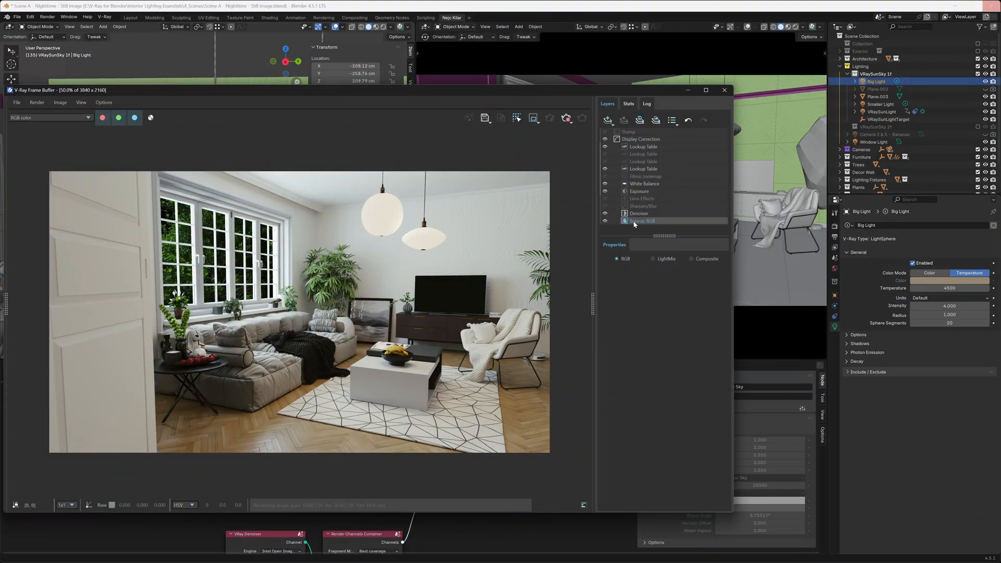
# In LightMix, drop Window Light to 0.235 and switch it off, and dim Self_Illumination to 0.710.
pyautogui.click(654, 258)
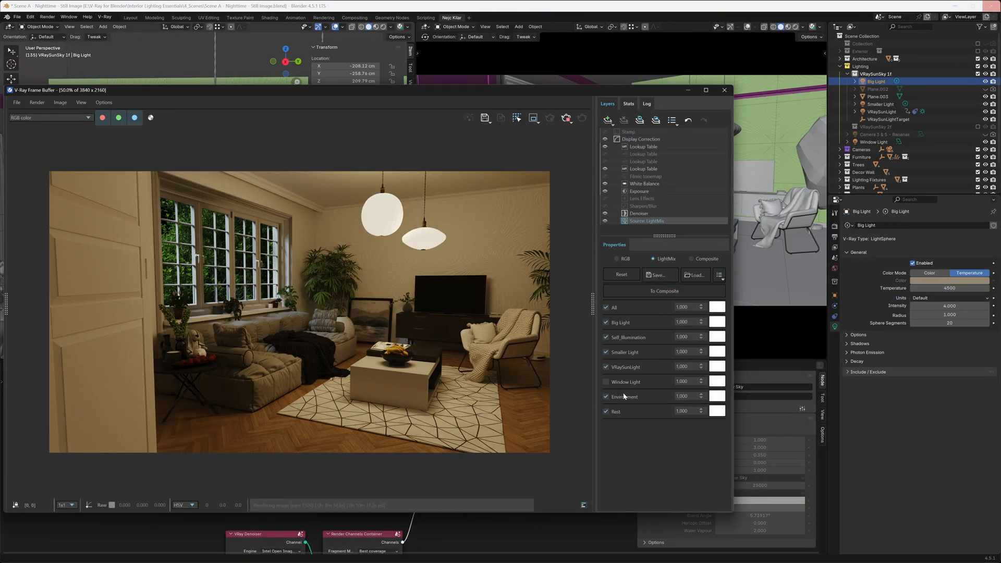
pyautogui.click(607, 382)
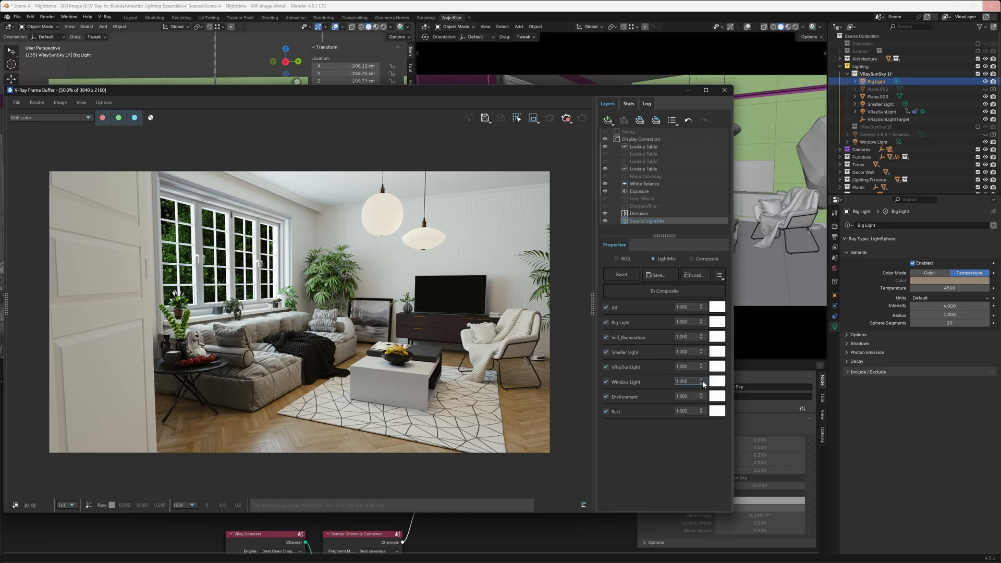
pyautogui.moveTo(702, 382); pyautogui.dragTo(699, 446)
pyautogui.click(606, 381)
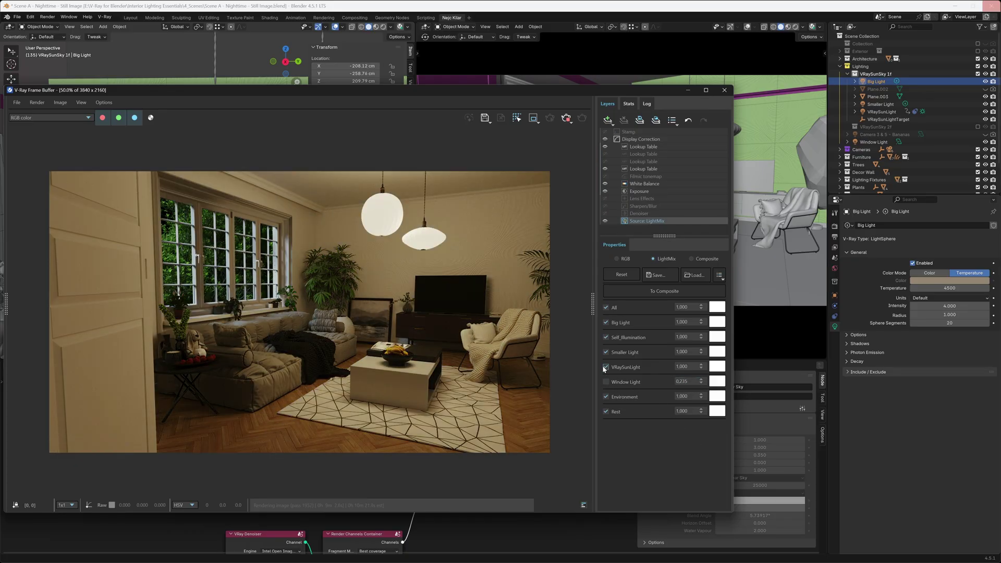
pyautogui.moveTo(702, 354)
pyautogui.mouseDown()
pyautogui.moveTo(701, 368)
pyautogui.moveTo(694, 259)
pyautogui.mouseUp()
# Tint the VRaySunLight contribution red, boosted to 2.170.
pyautogui.click(718, 367)
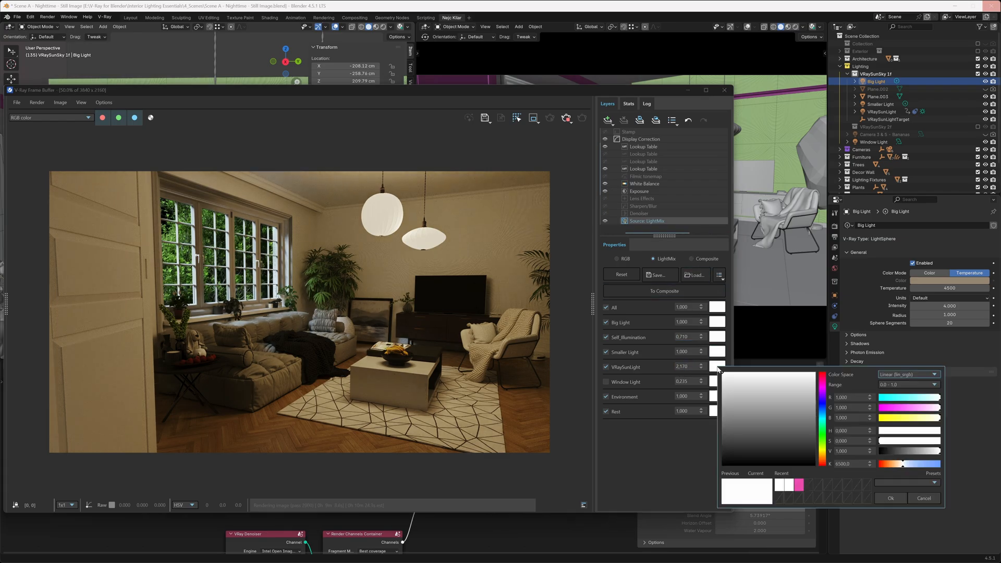
pyautogui.moveTo(810, 386); pyautogui.dragTo(808, 380)
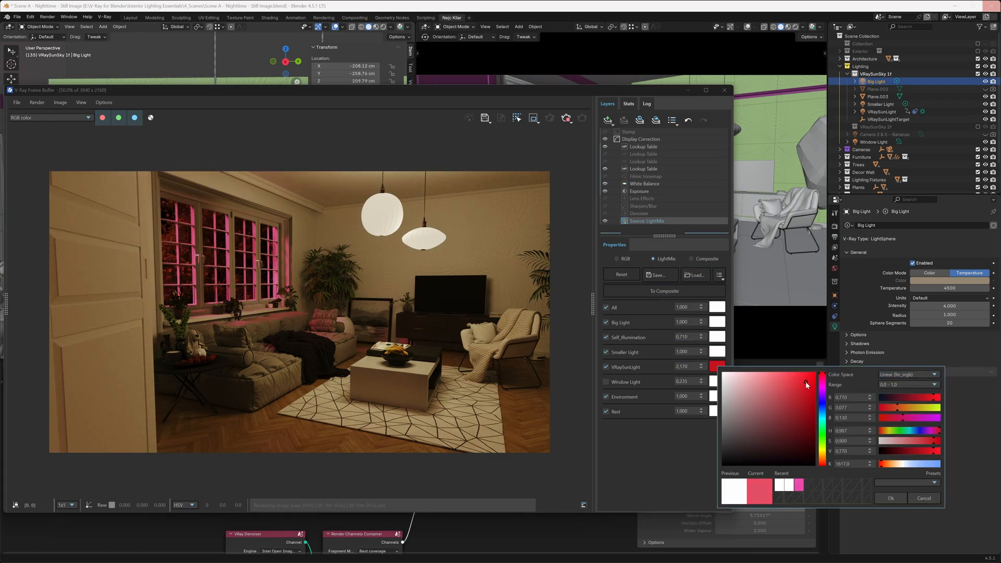
pyautogui.click(474, 279)
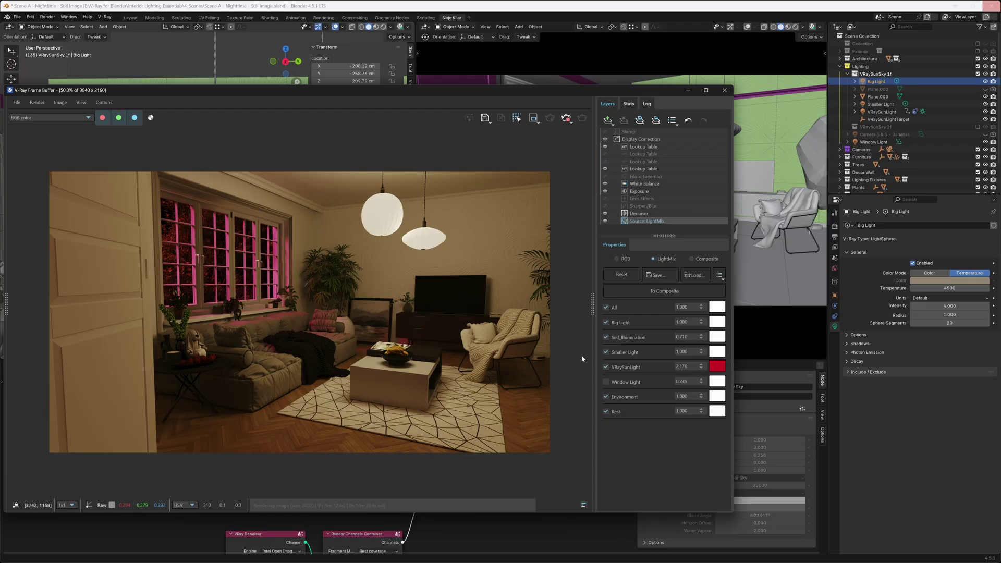